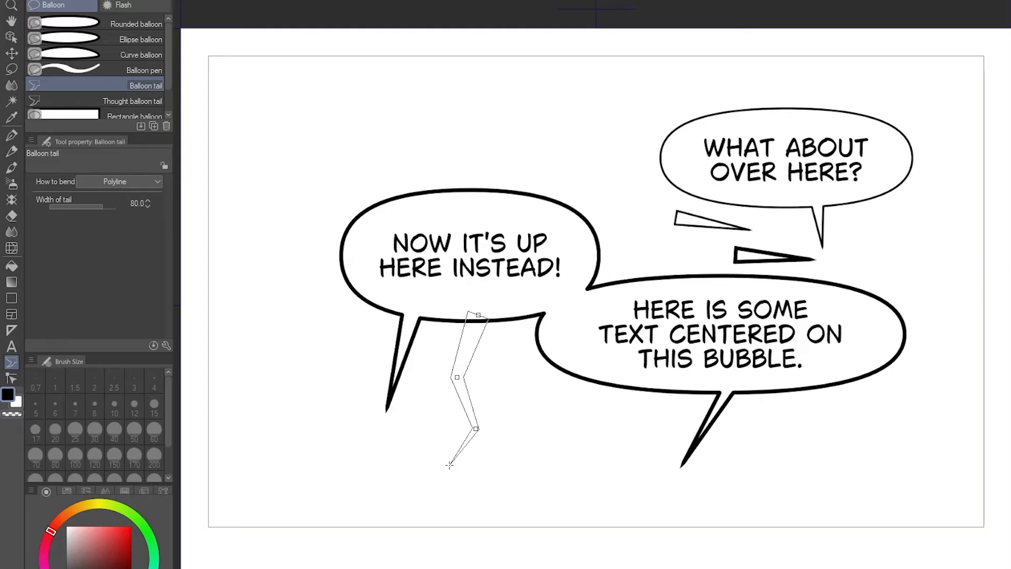
# Finish the polyline tail under the "NOW IT'S UP HERE INSTEAD!" balloon and draw a Spline tail curving down from the "HERE IS SOME TEXT" balloon
pyautogui.doubleClick(442, 480)
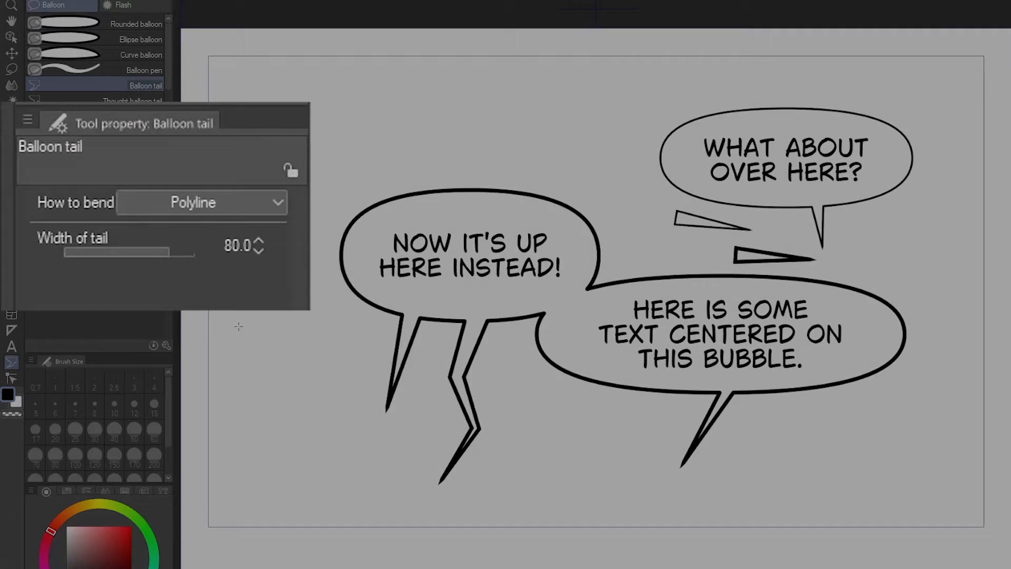
pyautogui.click(137, 180)
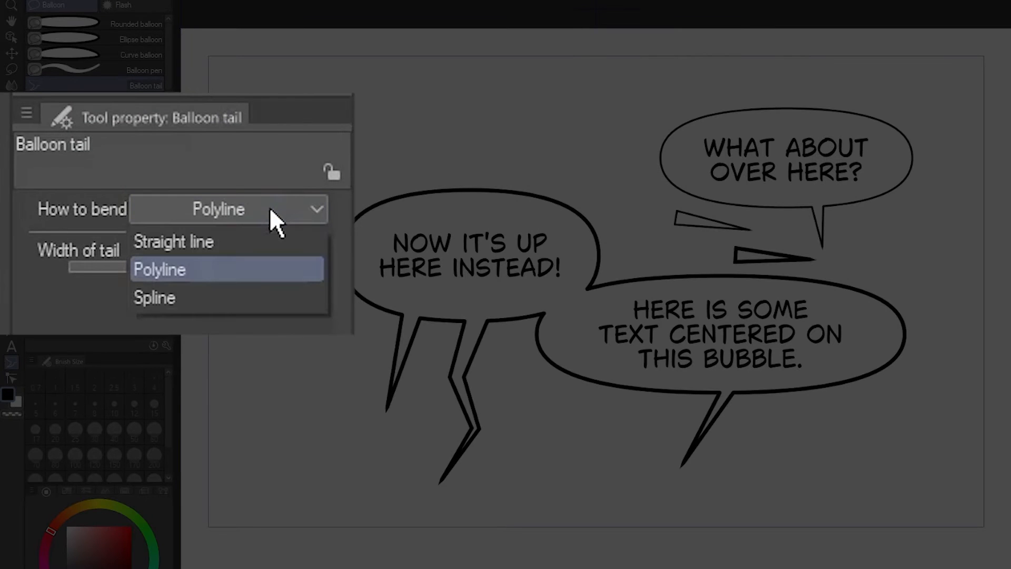
pyautogui.click(257, 297)
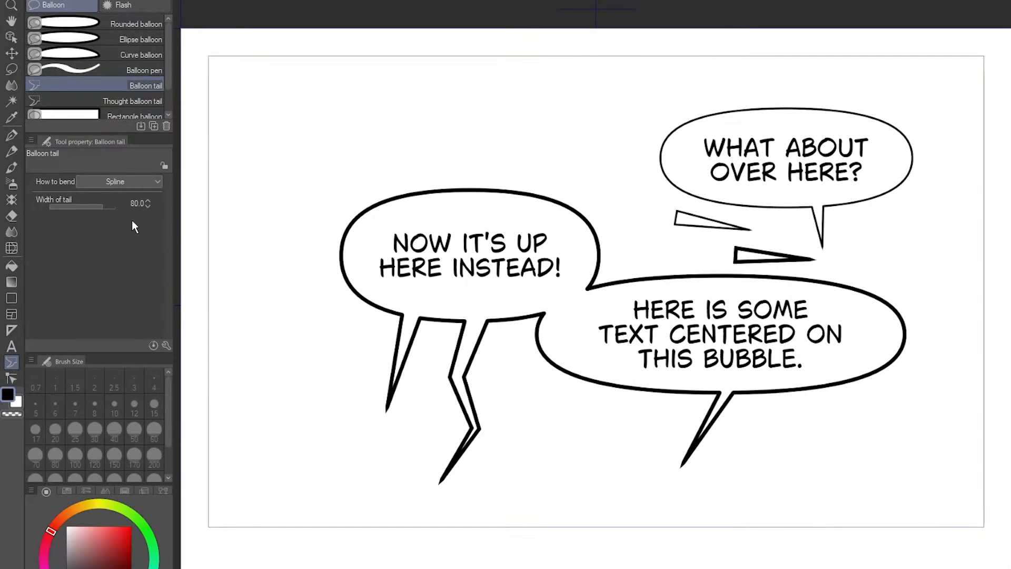
pyautogui.click(587, 367)
pyautogui.click(537, 411)
pyautogui.click(528, 470)
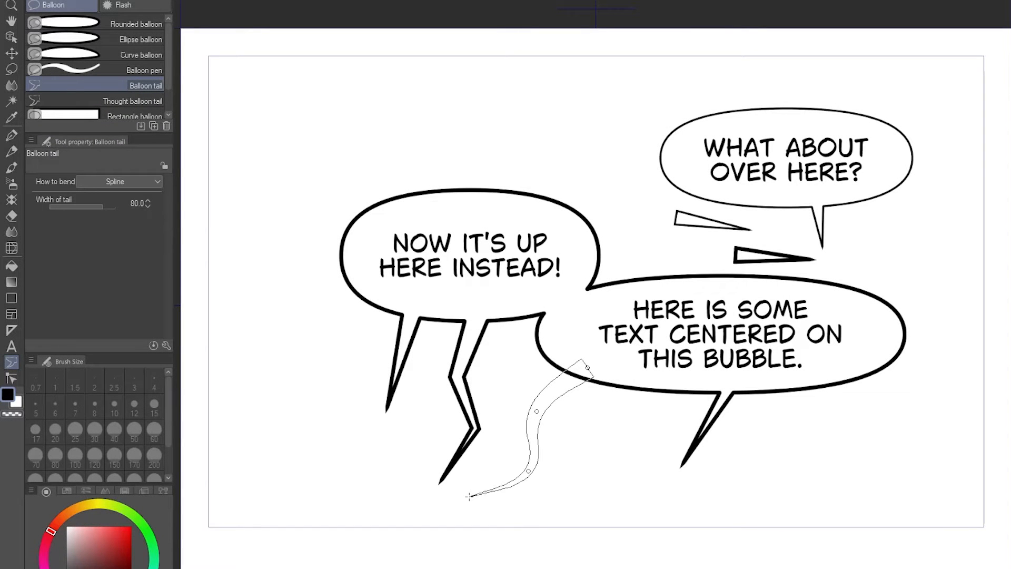
pyautogui.doubleClick(468, 496)
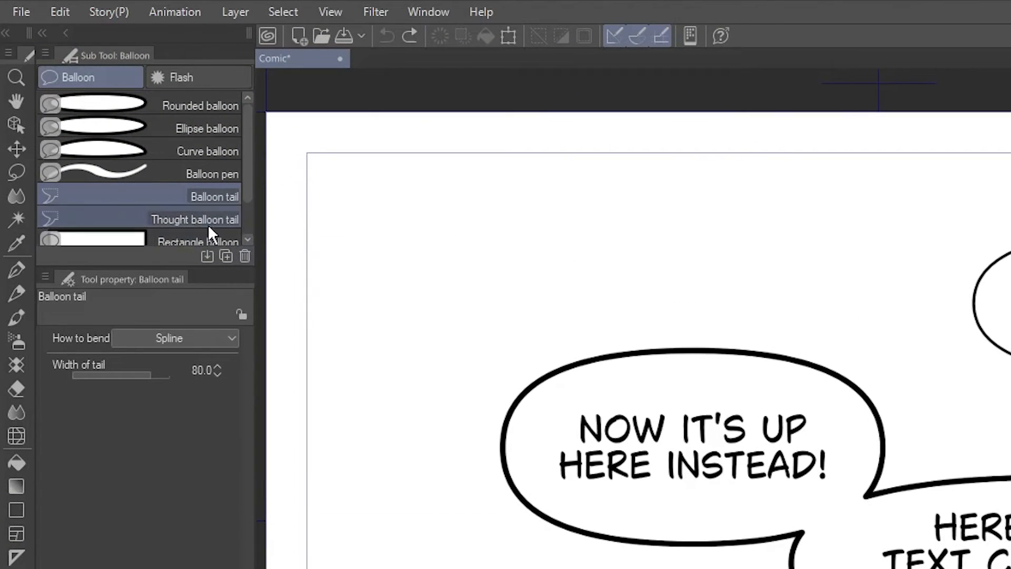
# Draw a straight thought balloon tail slanting down from the lower-left edge of the "NOW IT'S UP HERE INSTEAD!" balloon
pyautogui.click(206, 219)
pyautogui.moveTo(536, 517); pyautogui.dragTo(471, 568)
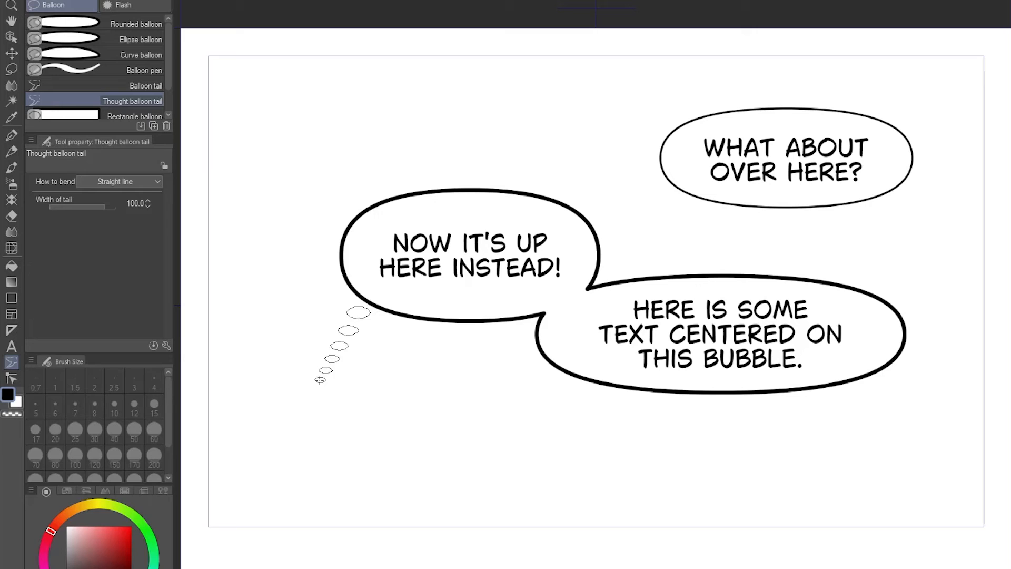
pyautogui.moveTo(319, 380); pyautogui.dragTo(317, 384)
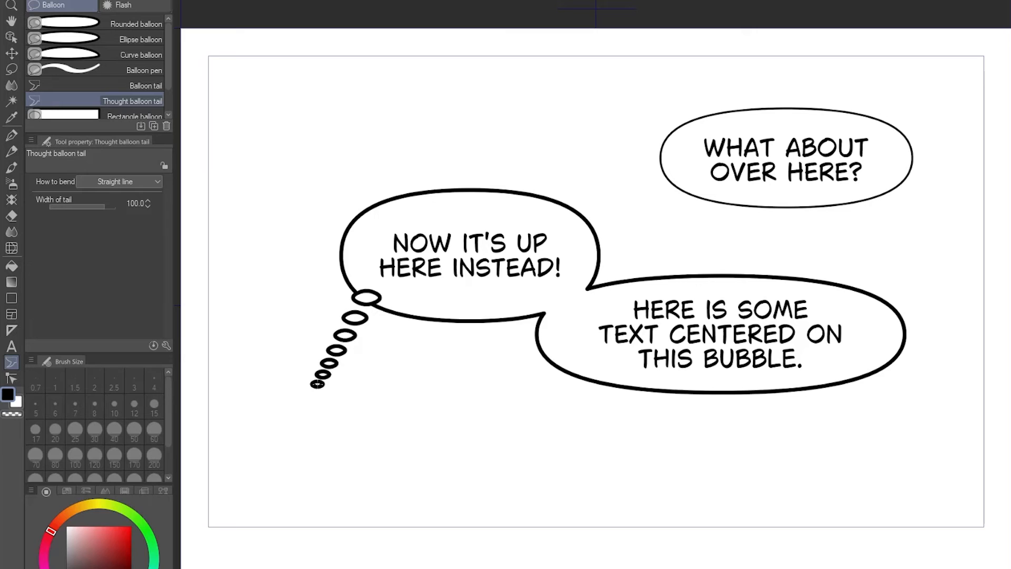
# Draw a trail of small ellipse balloons by hand below the "NOW IT'S UP HERE INSTEAD!" balloon
pyautogui.click(141, 39)
pyautogui.moveTo(380, 331)
pyautogui.mouseDown()
pyautogui.moveTo(421, 360)
pyautogui.moveTo(424, 406)
pyautogui.mouseUp()
pyautogui.moveTo(441, 445); pyautogui.dragTo(446, 447)
pyautogui.moveTo(448, 458); pyautogui.dragTo(471, 479)
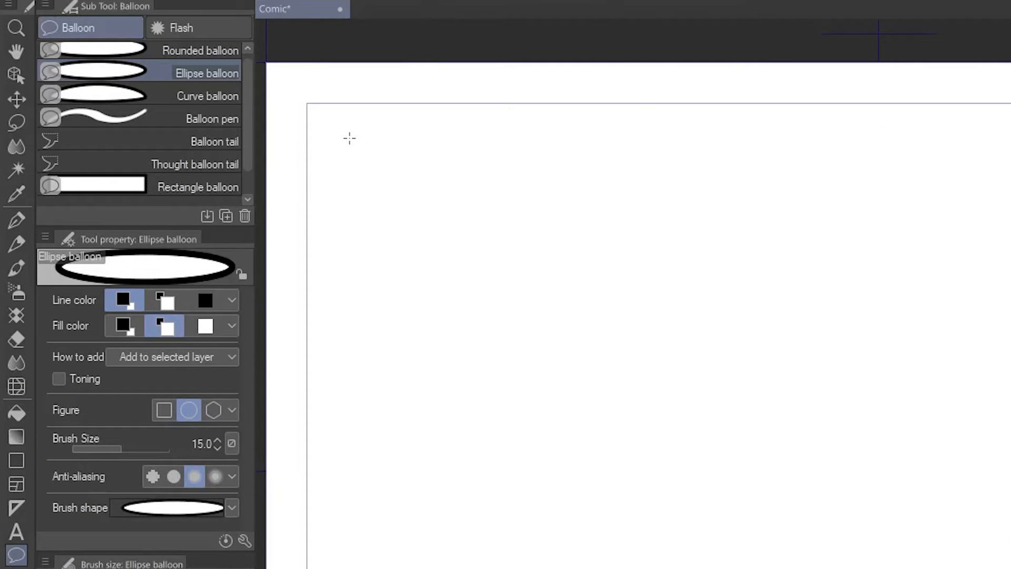
# Draw an ellipse balloon in the page's upper-left area and a rectangle balloon of similar size below it
pyautogui.moveTo(349, 138); pyautogui.dragTo(582, 295)
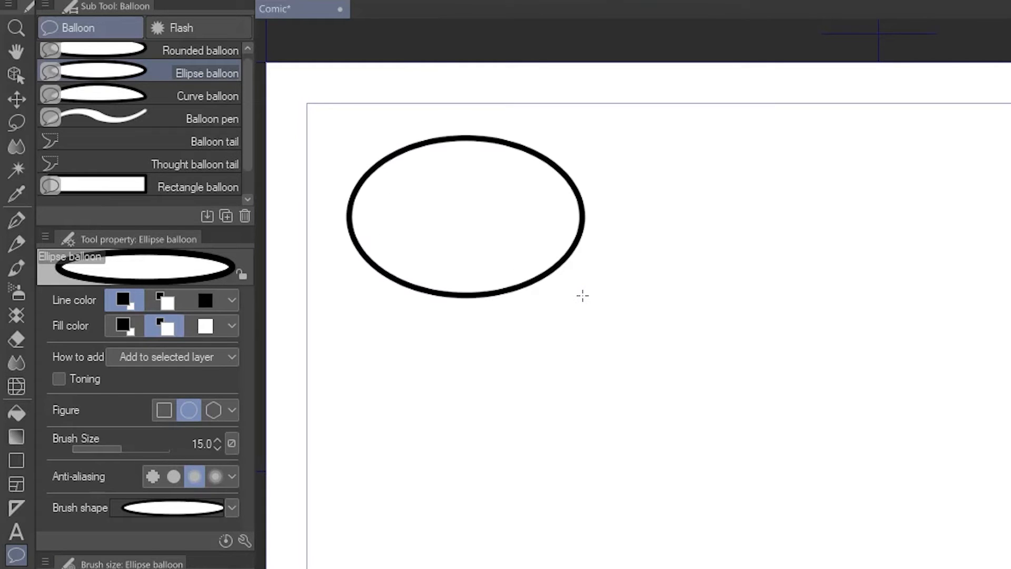
pyautogui.click(210, 189)
pyautogui.moveTo(351, 325); pyautogui.dragTo(582, 482)
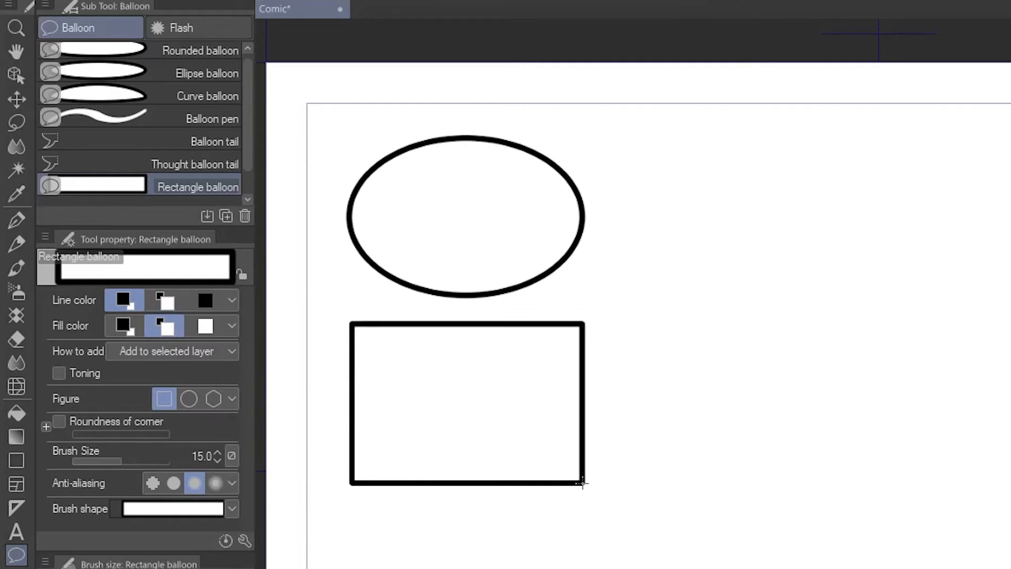
# Set the rectangle balloon's figure to the polygon shape and draw a tall polygon balloon to the right of the other two
pyautogui.click(220, 392)
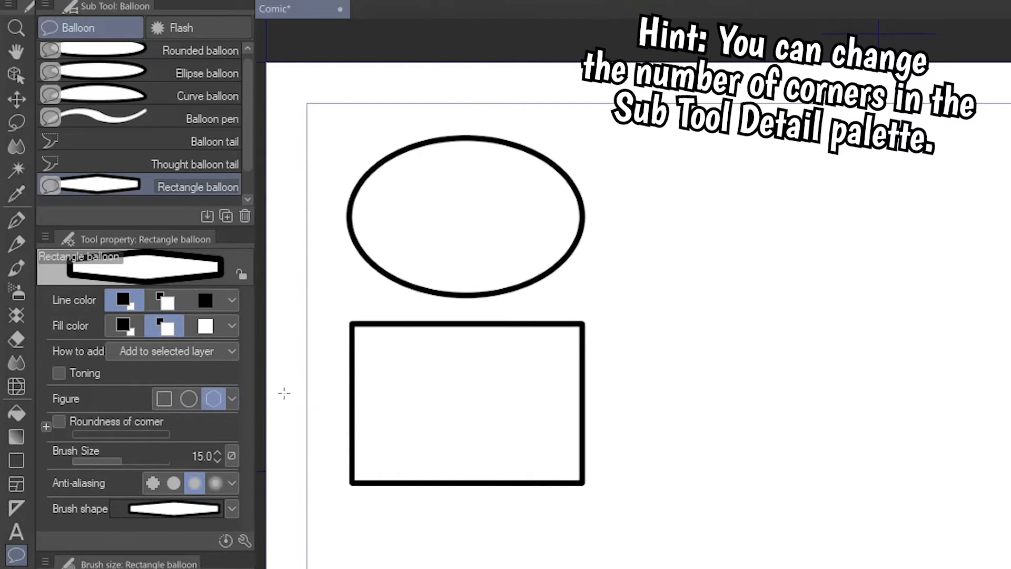
pyautogui.moveTo(644, 182); pyautogui.dragTo(828, 439)
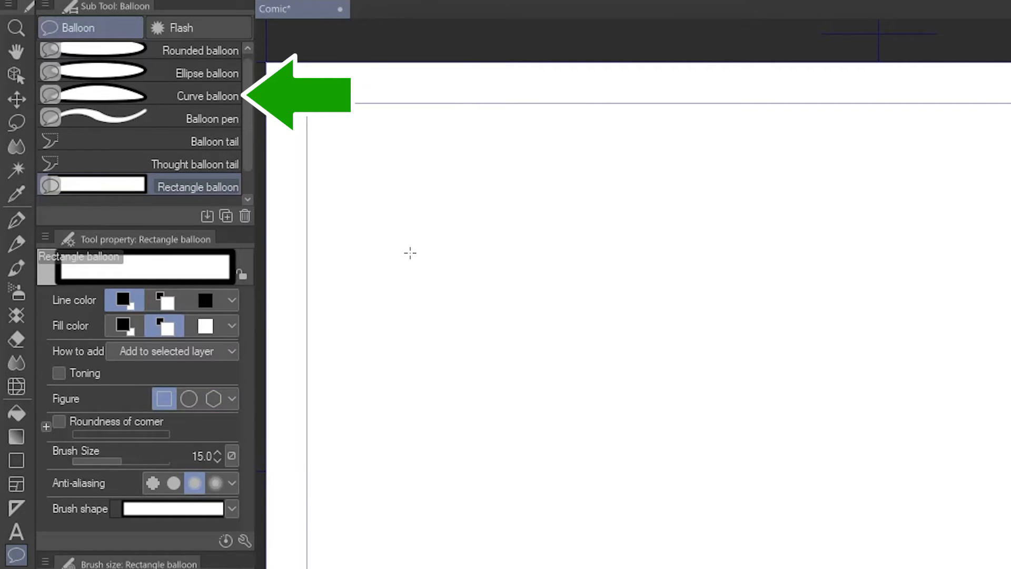
# Draw an irregular, wavy Curve balloon with the spline curve type through eight points around the page
pyautogui.click(210, 96)
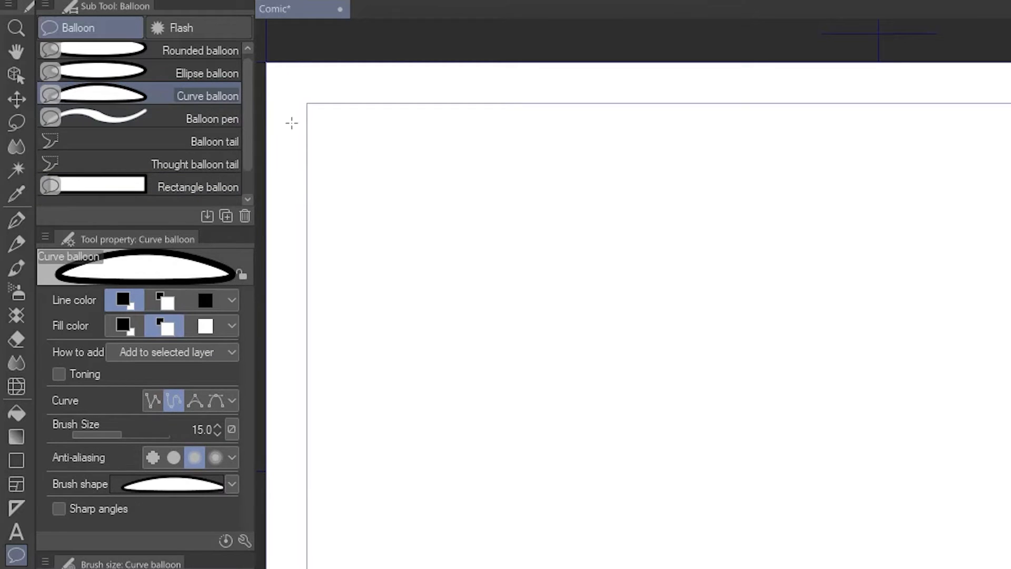
pyautogui.click(526, 188)
pyautogui.click(398, 145)
pyautogui.click(345, 349)
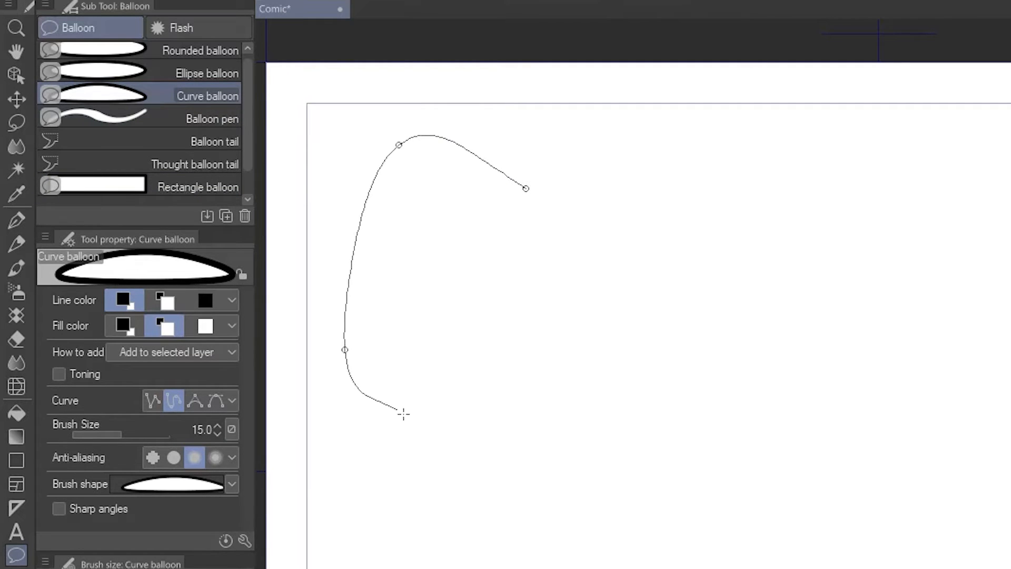
pyautogui.click(539, 507)
pyautogui.click(633, 370)
pyautogui.click(799, 436)
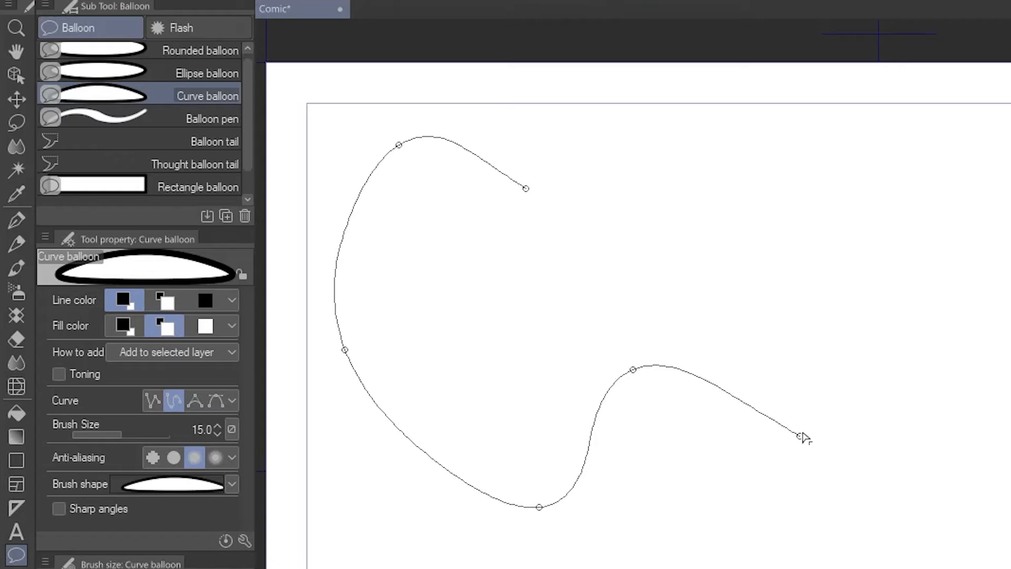
pyautogui.click(860, 232)
pyautogui.doubleClick(713, 136)
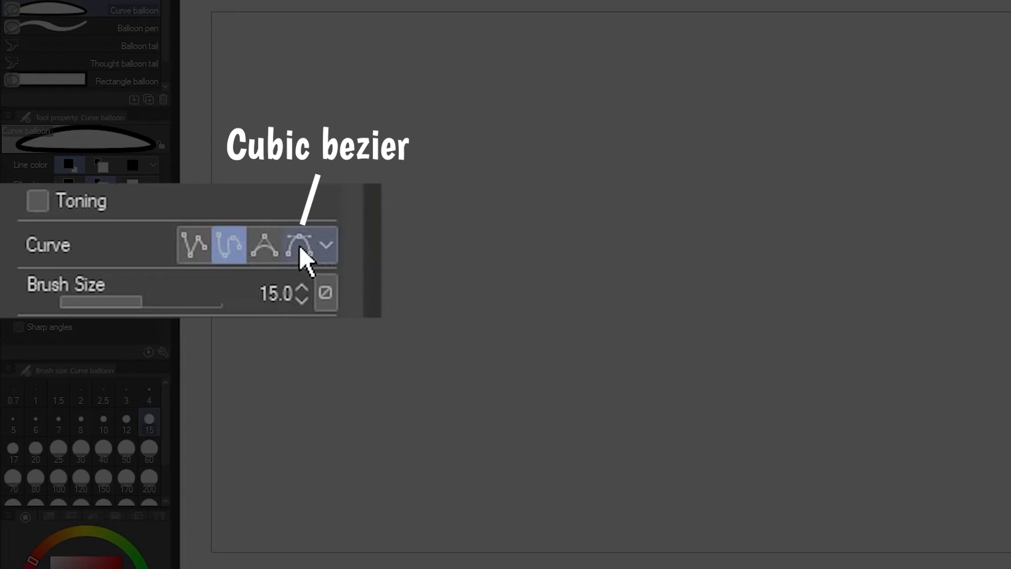
# Set the Curve balloon to Cubic bezier and start an outline with a zigzag upper edge of four sharp corner points
pyautogui.click(140, 242)
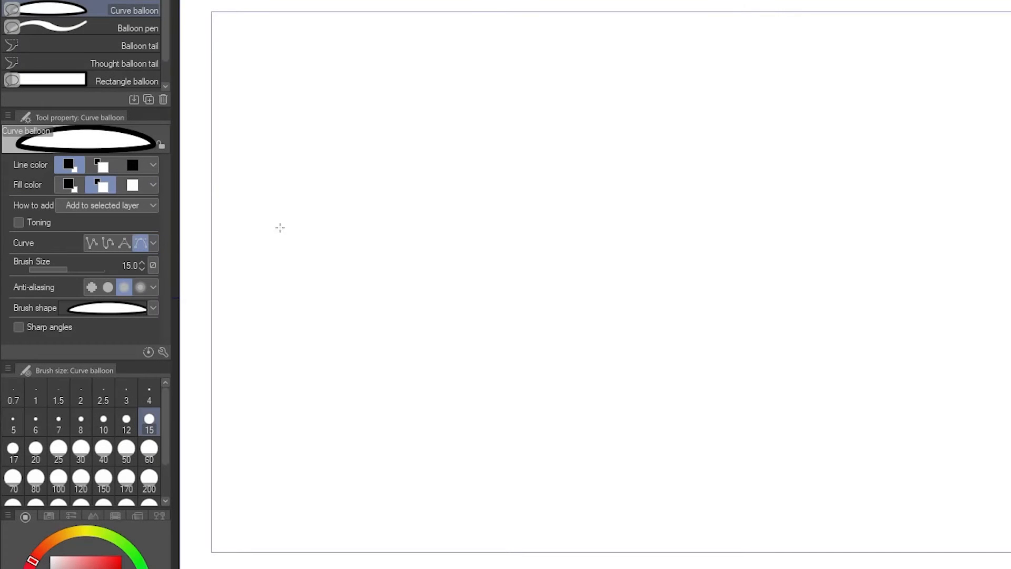
pyautogui.click(411, 125)
pyautogui.moveTo(522, 217); pyautogui.dragTo(587, 115)
pyautogui.moveTo(616, 80); pyautogui.dragTo(648, 34)
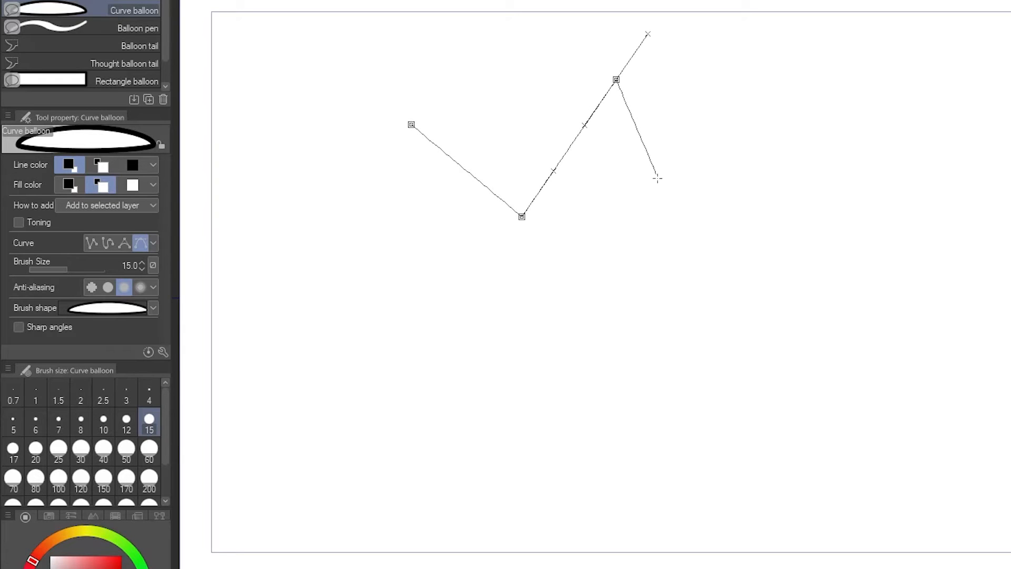
pyautogui.click(679, 216)
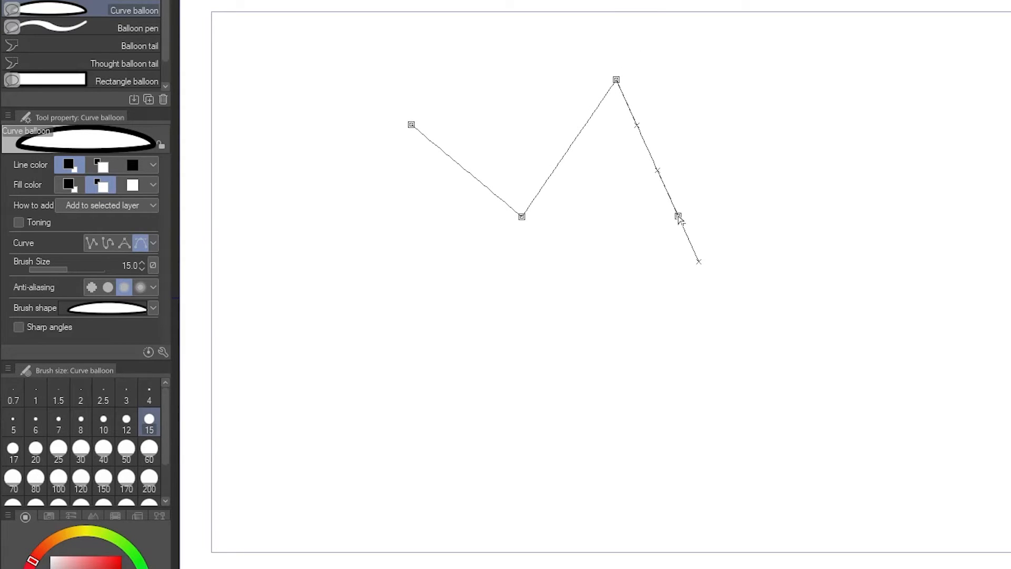
# Continue the outline with smooth curves down the right side and back along the left, closing it at its first corner
pyautogui.moveTo(850, 139); pyautogui.dragTo(874, 169)
pyautogui.moveTo(832, 324); pyautogui.dragTo(811, 357)
pyautogui.moveTo(776, 407); pyautogui.dragTo(787, 391)
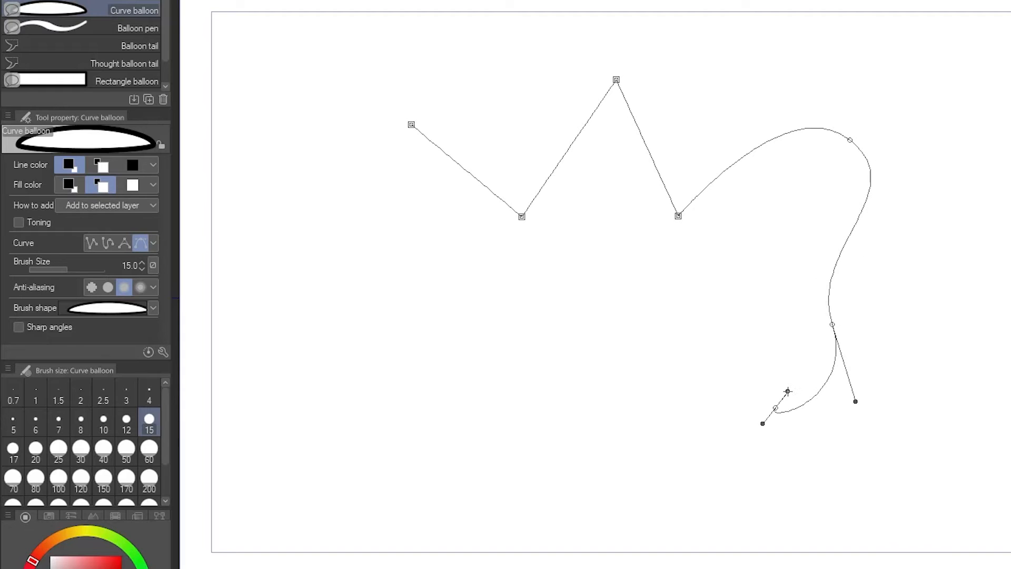
pyautogui.moveTo(764, 349); pyautogui.dragTo(741, 370)
pyautogui.moveTo(664, 483); pyautogui.dragTo(557, 476)
pyautogui.moveTo(381, 370); pyautogui.dragTo(452, 309)
pyautogui.moveTo(316, 215); pyautogui.dragTo(310, 138)
pyautogui.click(411, 125)
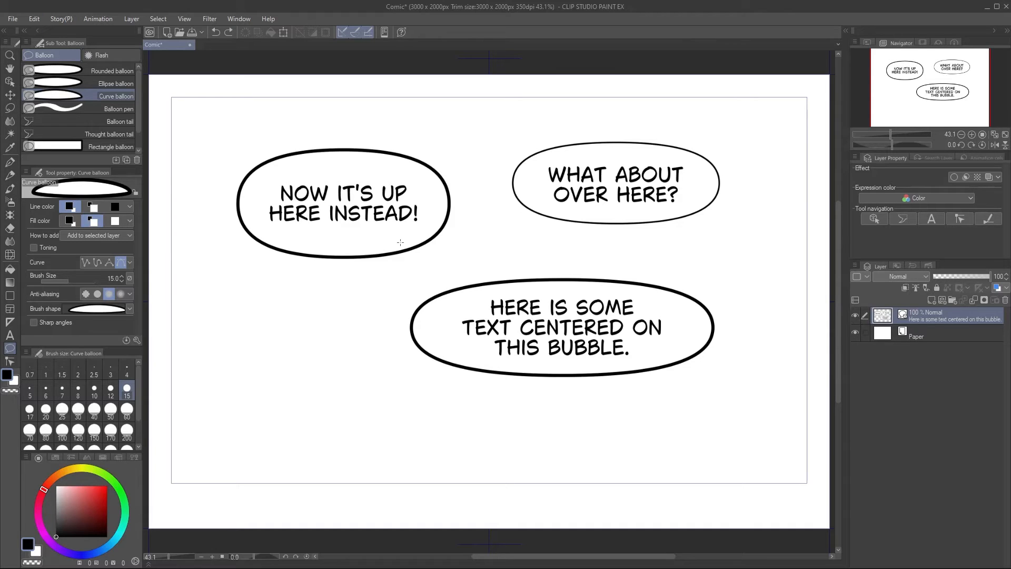
# Draw a curved connector between the "NOW IT'S UP HERE INSTEAD!" and "HERE IS SOME TEXT" balloons with the Curve balloon
pyautogui.click(400, 242)
pyautogui.moveTo(429, 266)
pyautogui.mouseDown()
pyautogui.moveTo(438, 279)
pyautogui.moveTo(434, 242)
pyautogui.mouseUp()
pyautogui.click(446, 302)
pyautogui.click(465, 296)
pyautogui.click(402, 242)
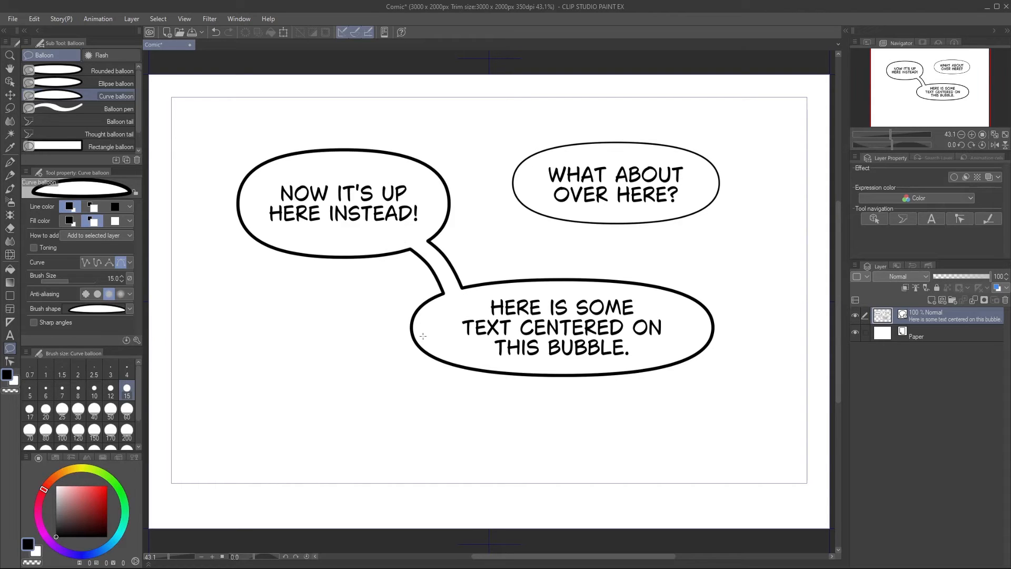
# Draw a custom tail from the left end of the "HERE IS SOME TEXT" balloon, with sharp bends and a curved tip pointing lower left
pyautogui.click(425, 338)
pyautogui.click(332, 334)
pyautogui.click(319, 381)
pyautogui.moveTo(244, 366); pyautogui.dragTo(217, 383)
pyautogui.moveTo(214, 450); pyautogui.dragTo(216, 451)
pyautogui.moveTo(251, 386); pyautogui.dragTo(272, 378)
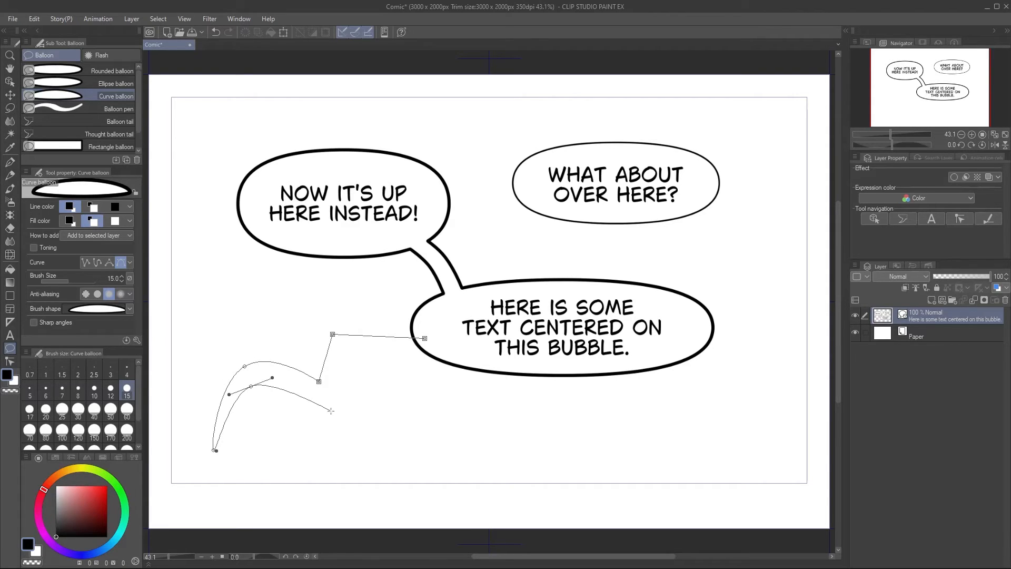
pyautogui.click(331, 410)
pyautogui.click(345, 353)
pyautogui.click(425, 338)
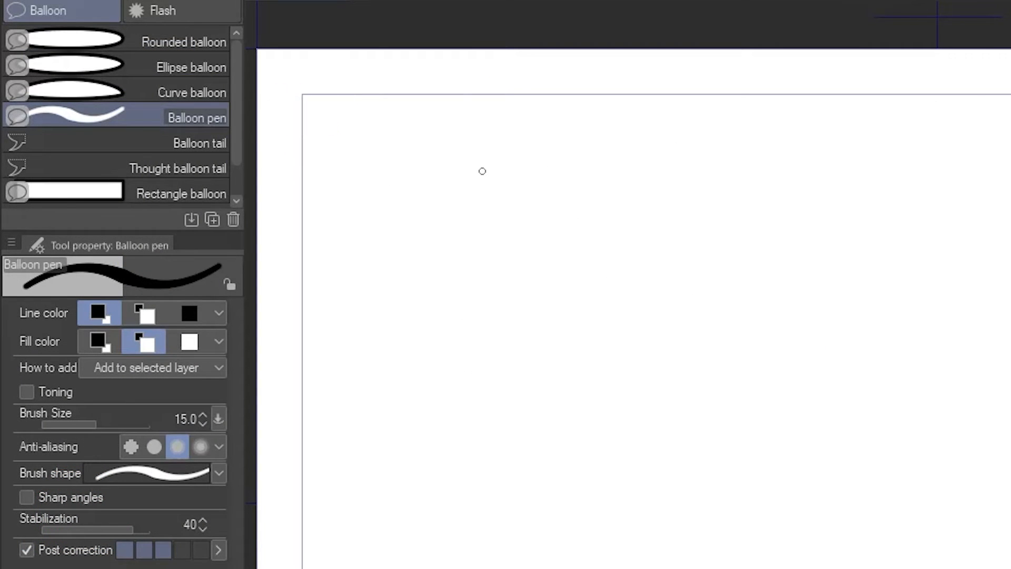
# Draw a closed freehand balloon with the Balloon pen
pyautogui.moveTo(482, 171)
pyautogui.mouseDown()
pyautogui.moveTo(416, 170)
pyautogui.moveTo(416, 202)
pyautogui.moveTo(360, 245)
pyautogui.moveTo(382, 276)
pyautogui.moveTo(381, 351)
pyautogui.moveTo(430, 406)
pyautogui.moveTo(457, 420)
pyautogui.moveTo(518, 407)
pyautogui.moveTo(567, 437)
pyautogui.moveTo(598, 422)
pyautogui.moveTo(706, 410)
pyautogui.moveTo(768, 332)
pyautogui.moveTo(752, 267)
pyautogui.moveTo(774, 203)
pyautogui.moveTo(721, 199)
pyautogui.moveTo(642, 141)
pyautogui.moveTo(577, 166)
pyautogui.moveTo(536, 142)
pyautogui.moveTo(512, 168)
pyautogui.moveTo(483, 169)
pyautogui.mouseUp()
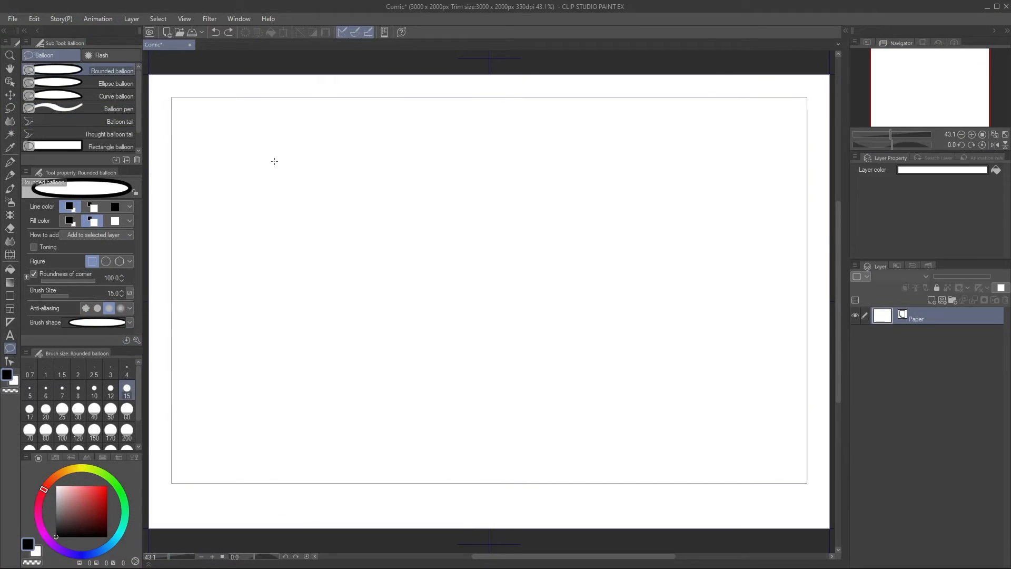
# Draw two overlapping rounded balloons on one layer and undo the second one
pyautogui.moveTo(269, 159); pyautogui.dragTo(516, 299)
pyautogui.moveTo(411, 237); pyautogui.dragTo(697, 408)
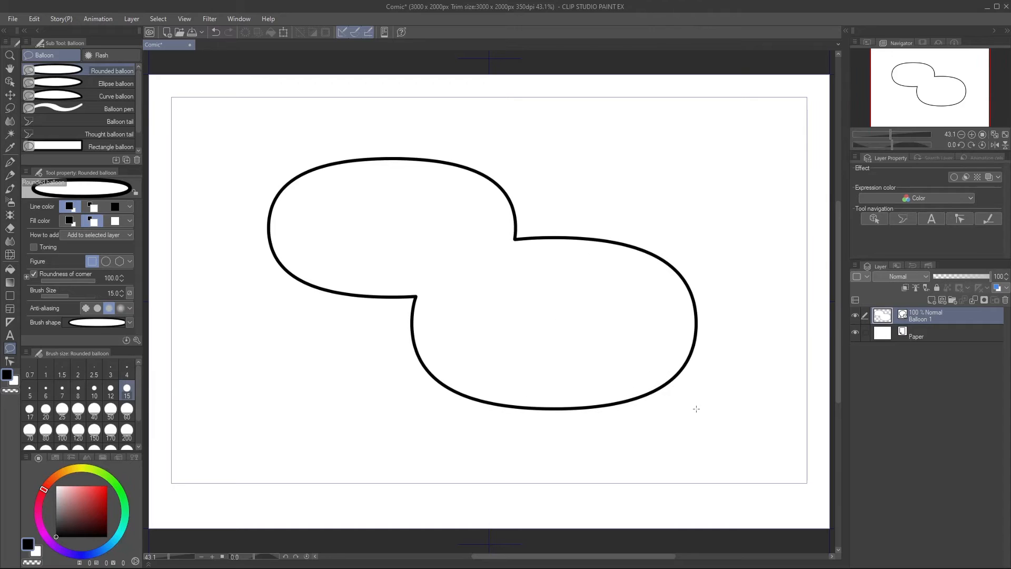
pyautogui.hotkey('ctrl', 'z')
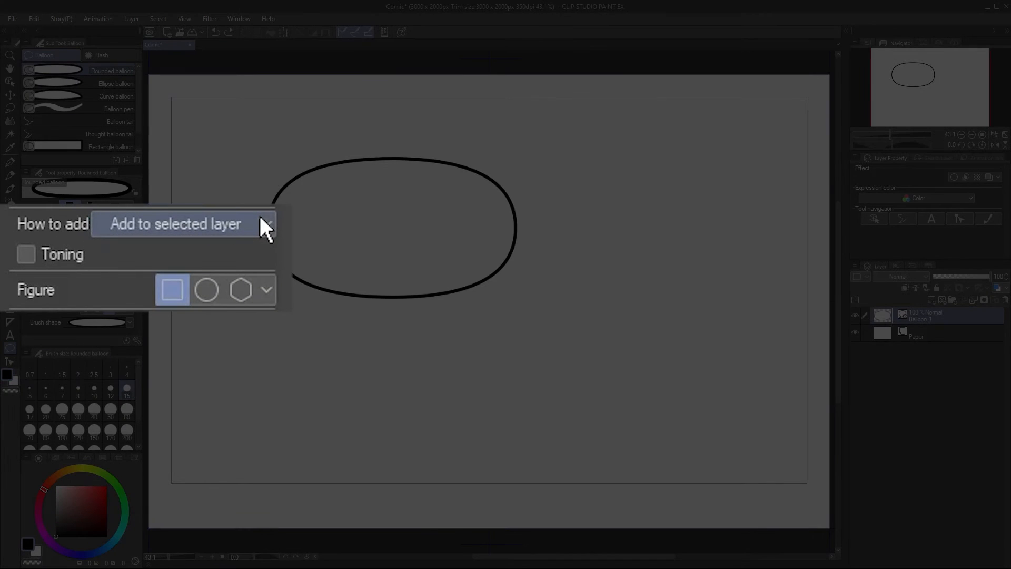
# Set new balloons to Create new layer and draw a second rounded balloon overlapping the first one's lower right
pyautogui.click(128, 235)
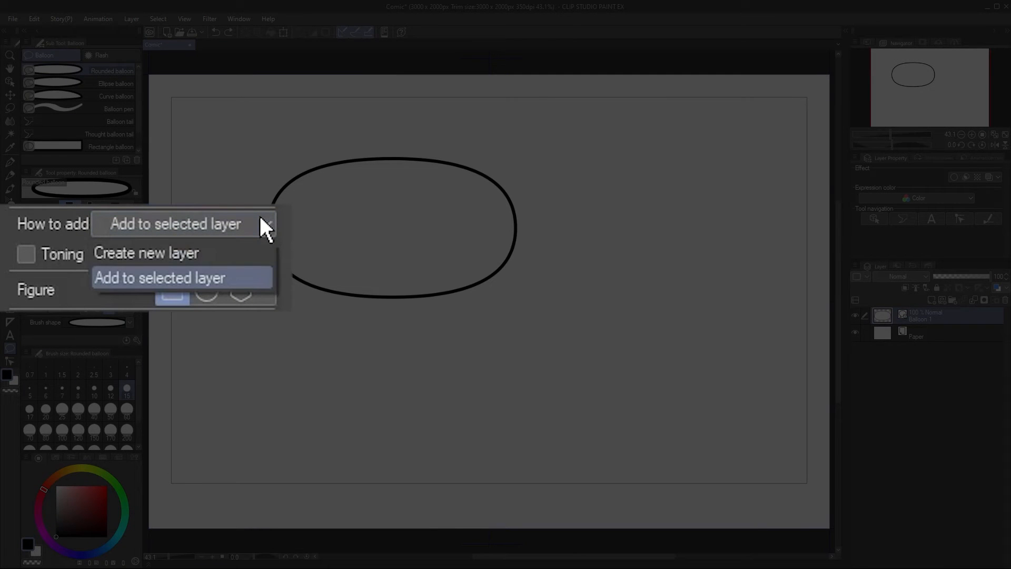
pyautogui.click(236, 248)
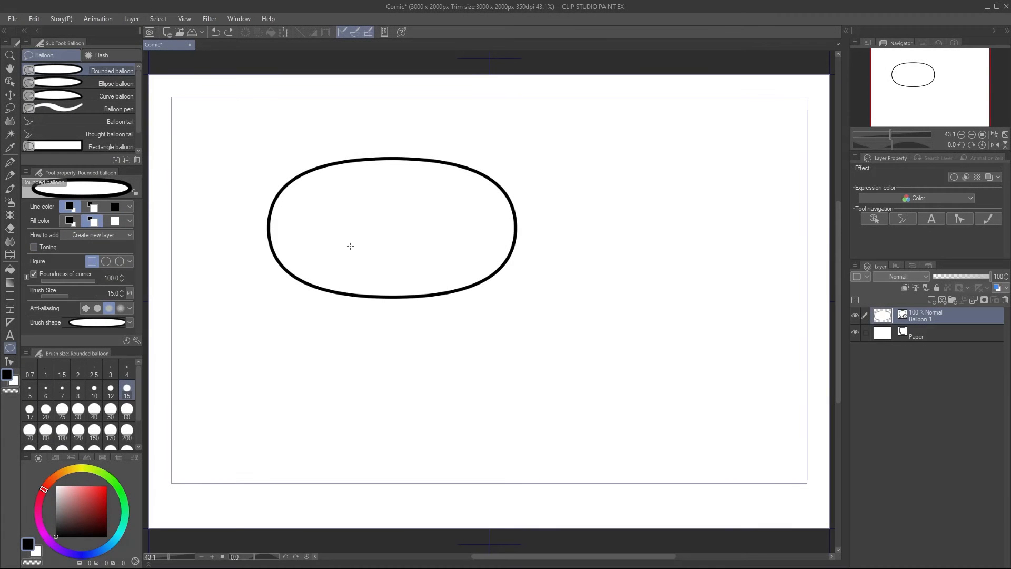
pyautogui.moveTo(410, 230); pyautogui.dragTo(687, 380)
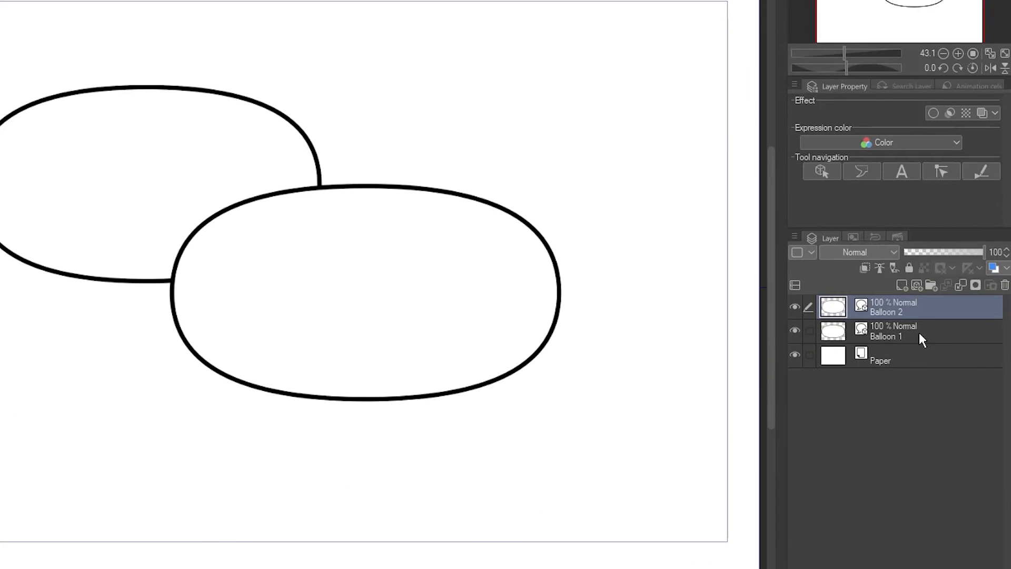
# Merge the Balloon 1 and Balloon 2 layers into one
pyautogui.keyDown('ctrl'); pyautogui.click(945, 334); pyautogui.keyUp('ctrl')
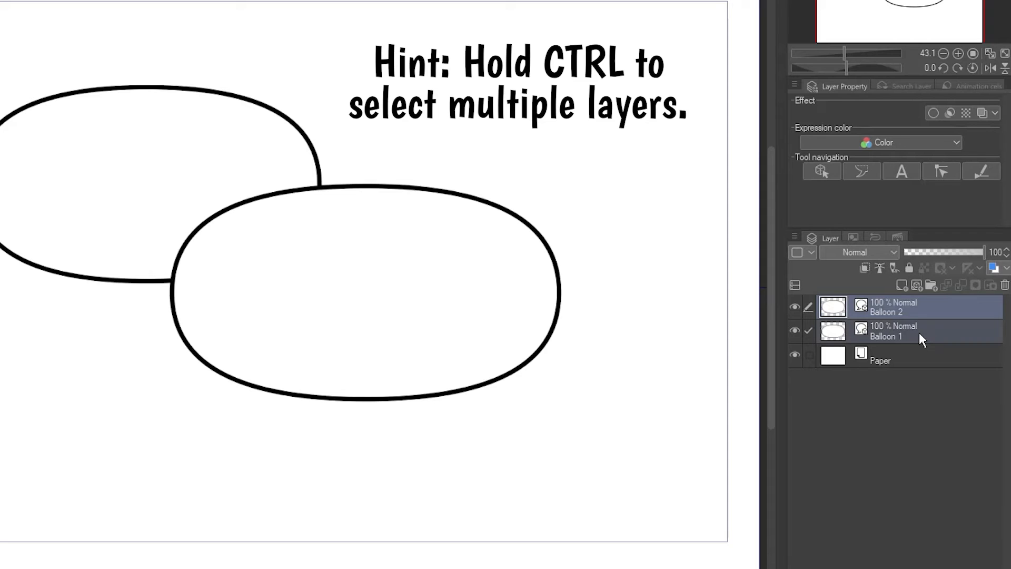
pyautogui.rightClick(919, 333)
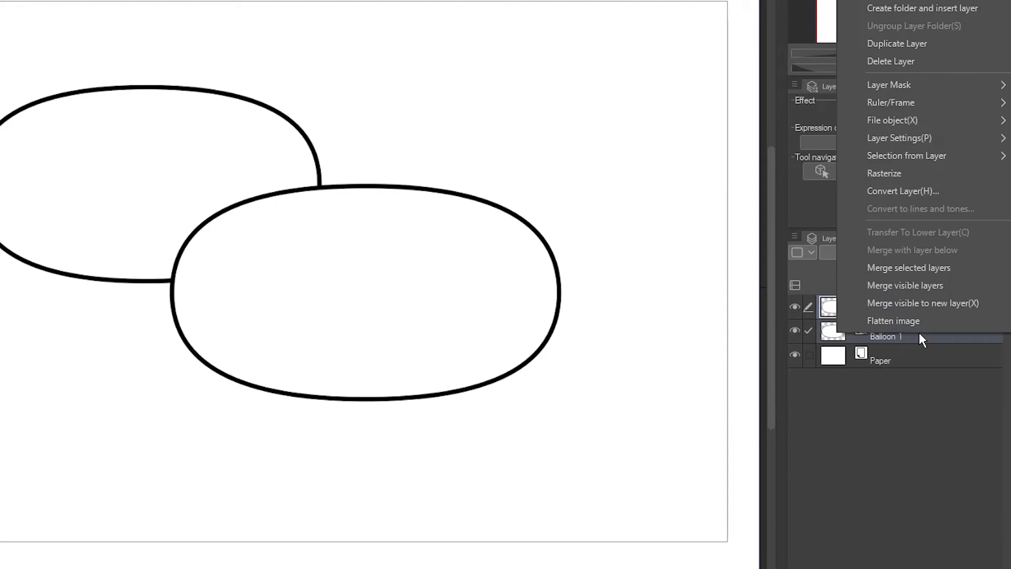
pyautogui.click(905, 267)
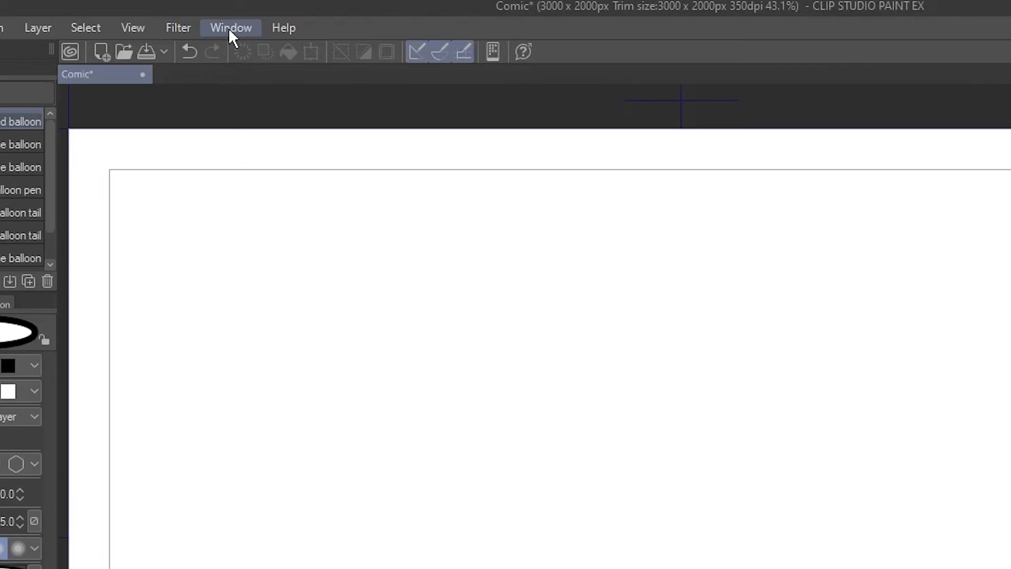
# Show the All materials palette and list the Balloon category under Manga material
pyautogui.click(229, 27)
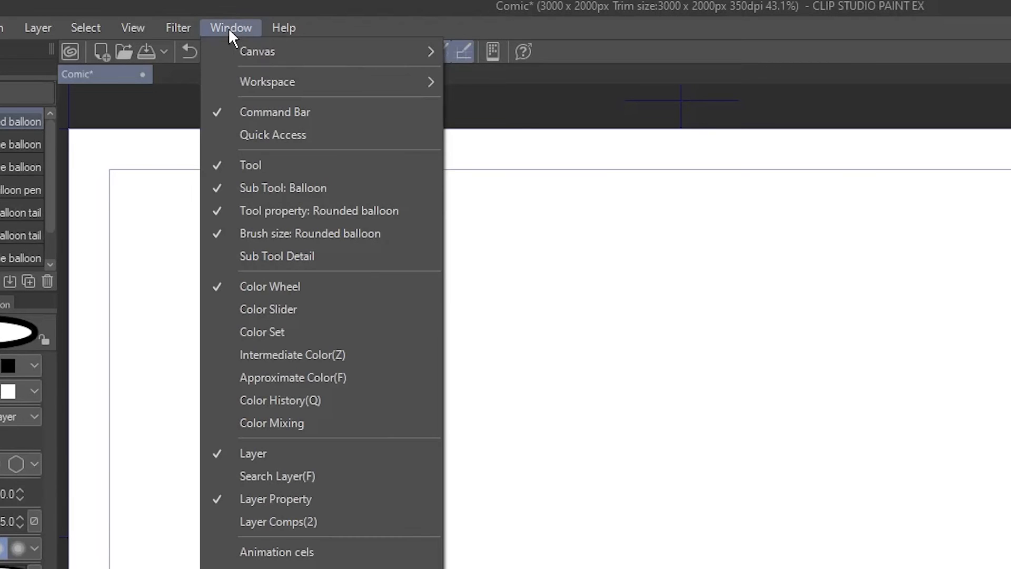
pyautogui.moveTo(380, 428)
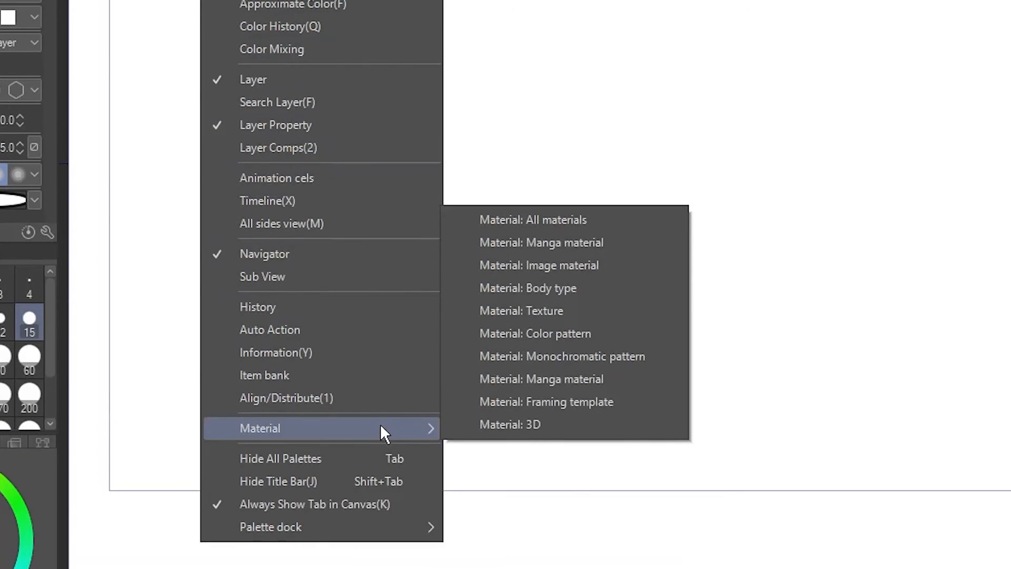
pyautogui.click(531, 220)
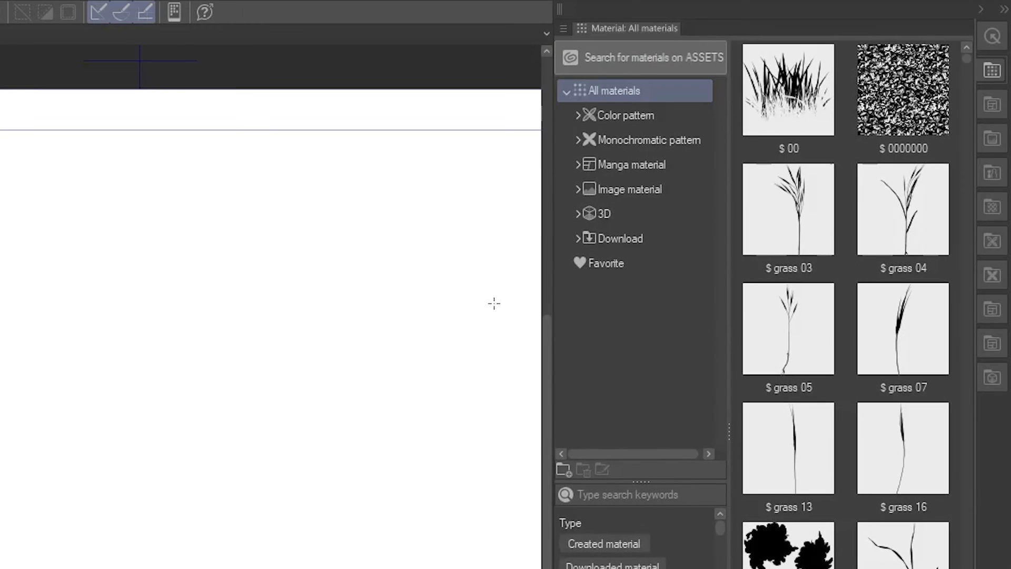
pyautogui.click(574, 166)
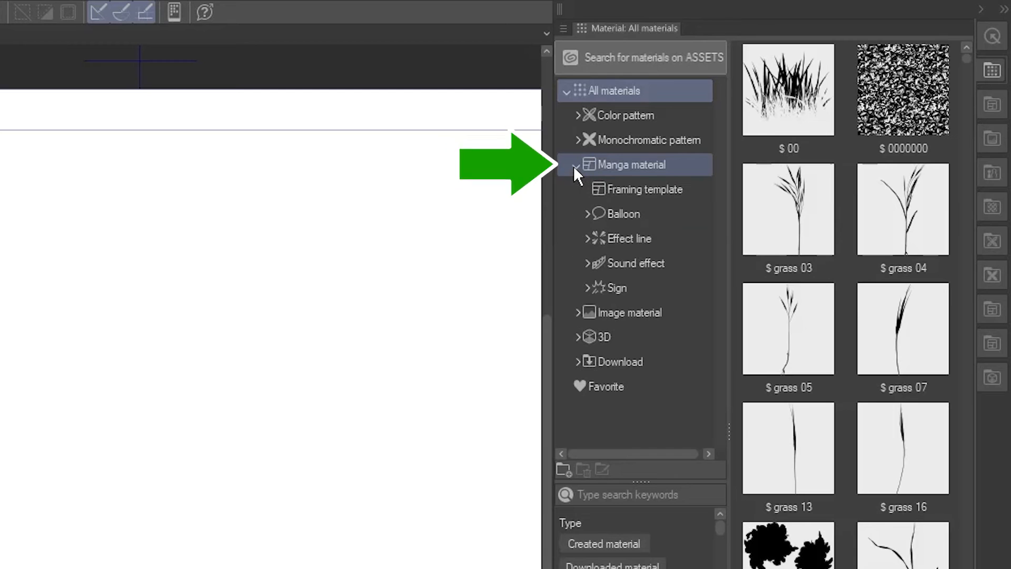
pyautogui.click(661, 213)
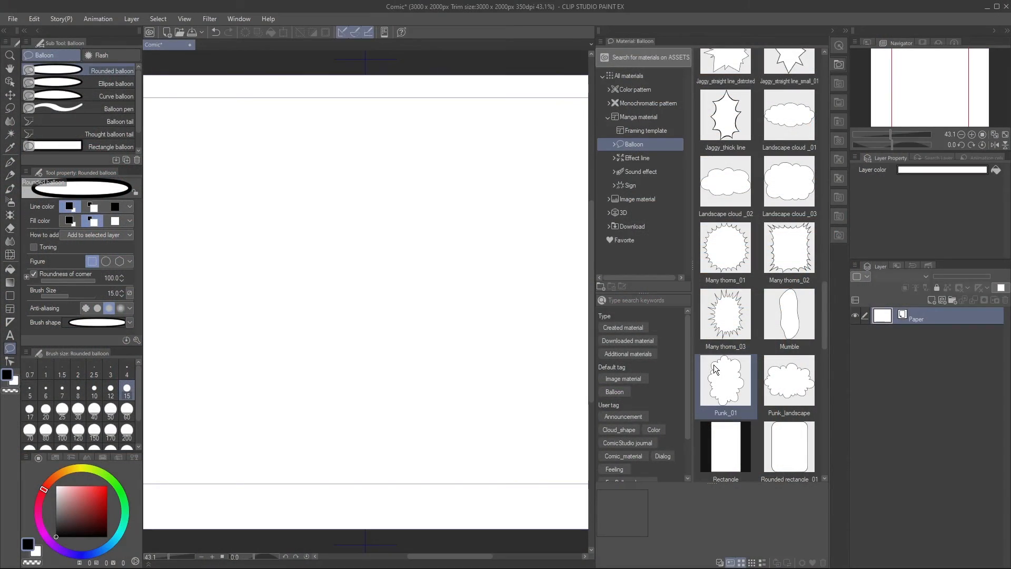
# Place the Punk_landscape balloon material in the middle of the canvas
pyautogui.click(788, 384)
pyautogui.moveTo(789, 384); pyautogui.dragTo(365, 289)
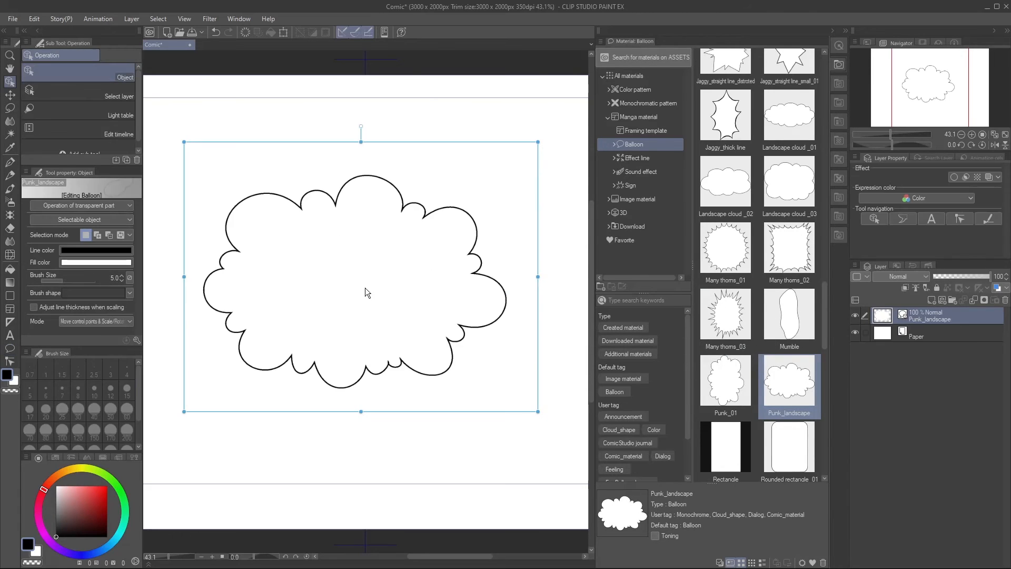
# Set the cloud balloon's brush size to 12 and enlarge the balloon from its lower-right corner
pyautogui.click(113, 277)
pyautogui.write('12')
pyautogui.press('Return')
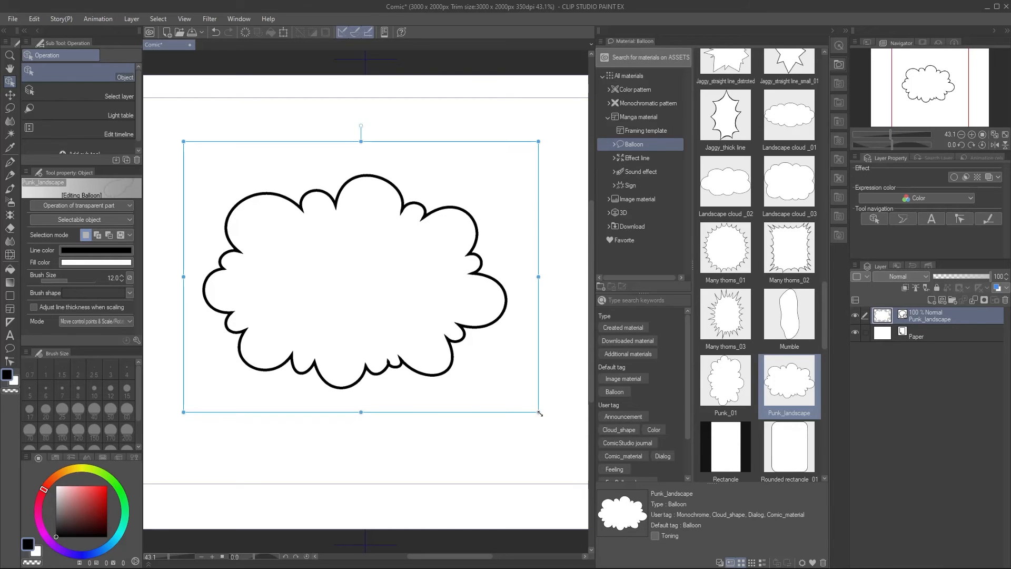
pyautogui.moveTo(538, 413); pyautogui.dragTo(568, 434)
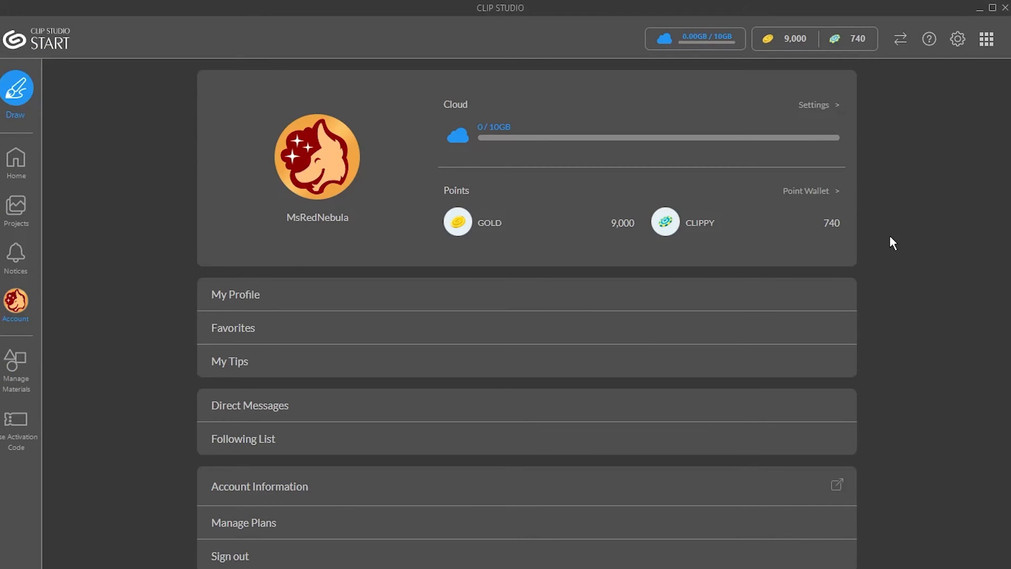
# In the CLIP STUDIO launcher, start downloading all additional materials now, confirm the download, and open the data transfers
pyautogui.click(960, 40)
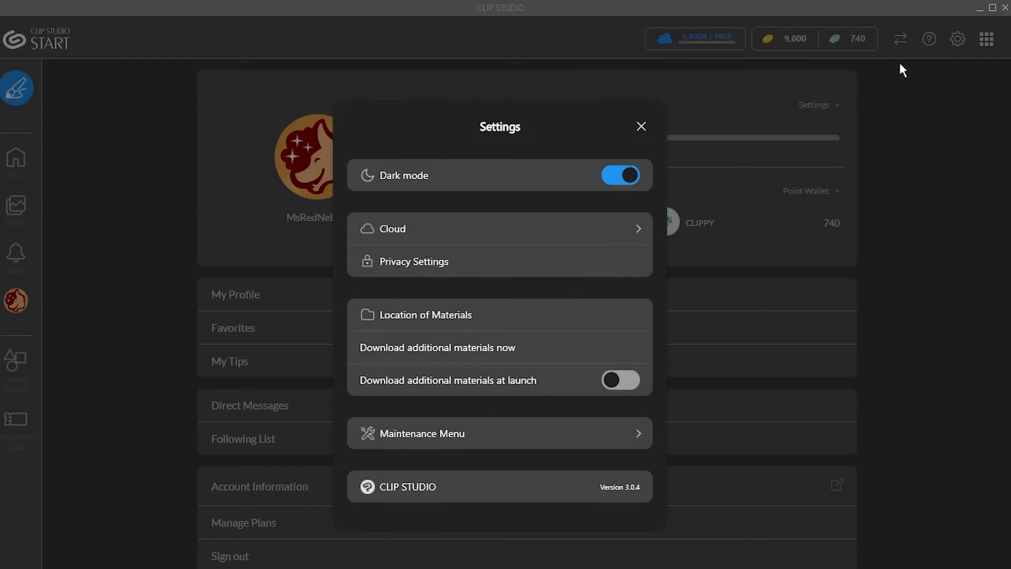
pyautogui.click(561, 342)
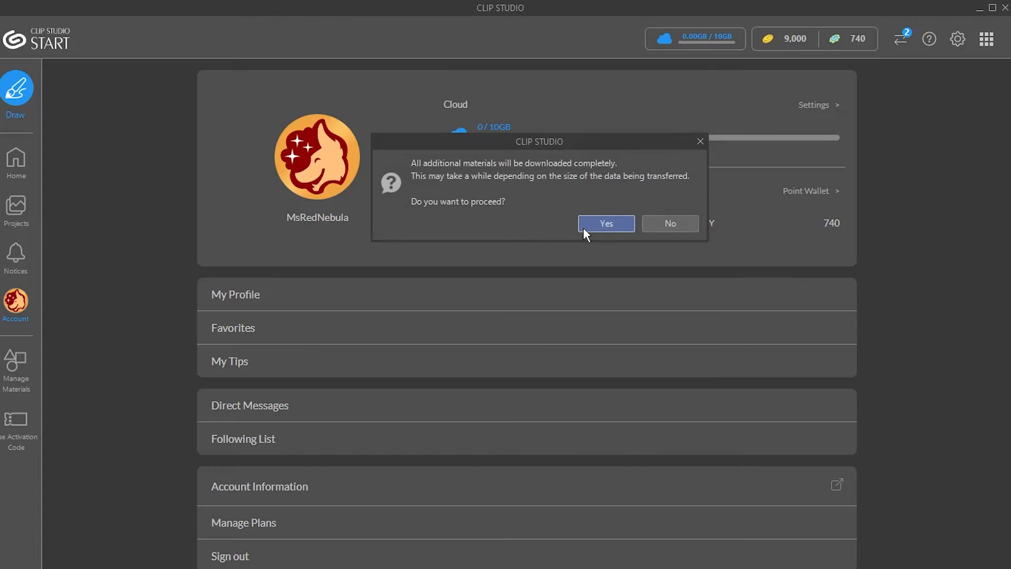
pyautogui.click(584, 229)
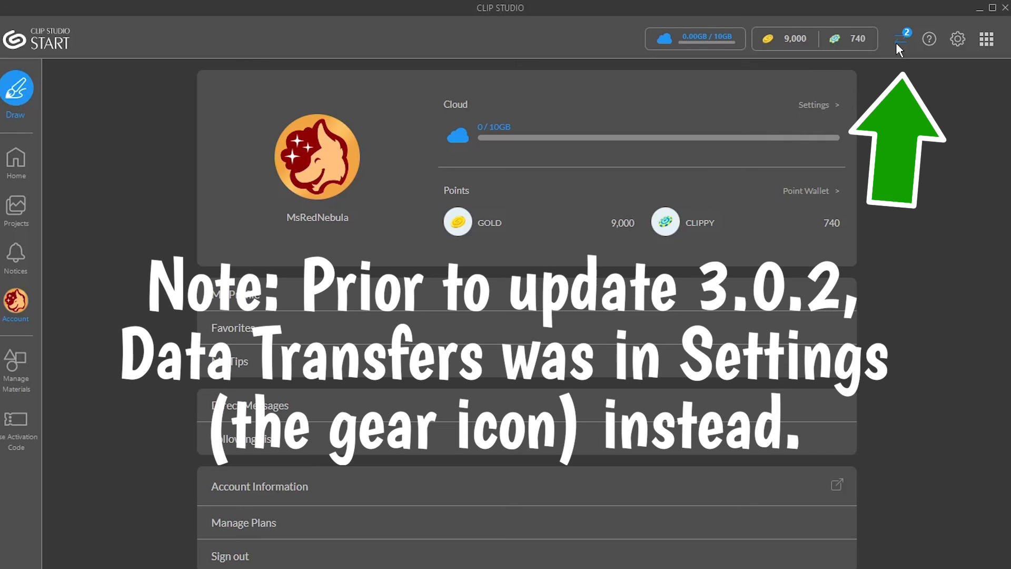
pyautogui.click(897, 41)
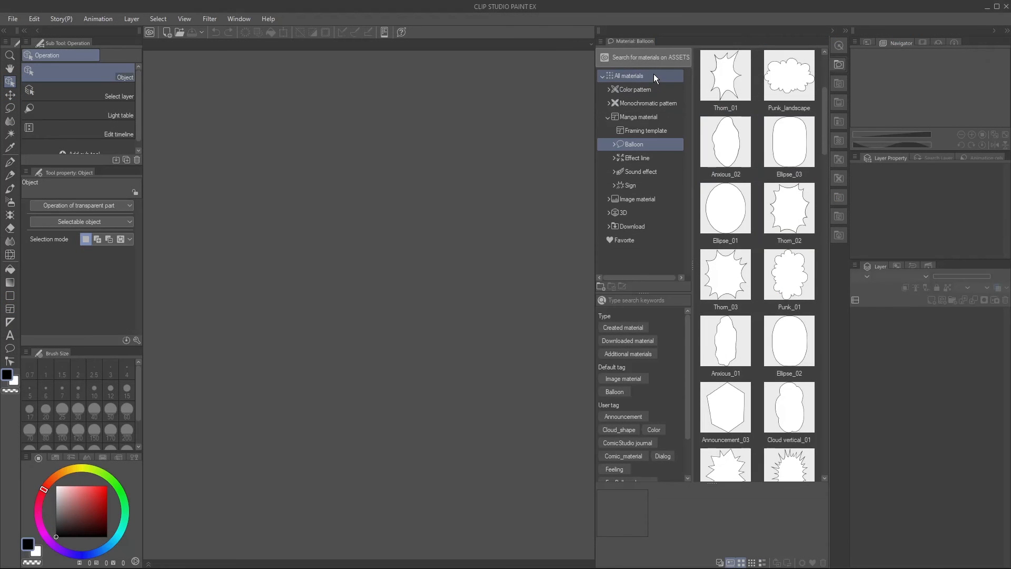
# Back in CLIP STUDIO PAINT, list All materials and browse through the material thumbnails
pyautogui.click(655, 75)
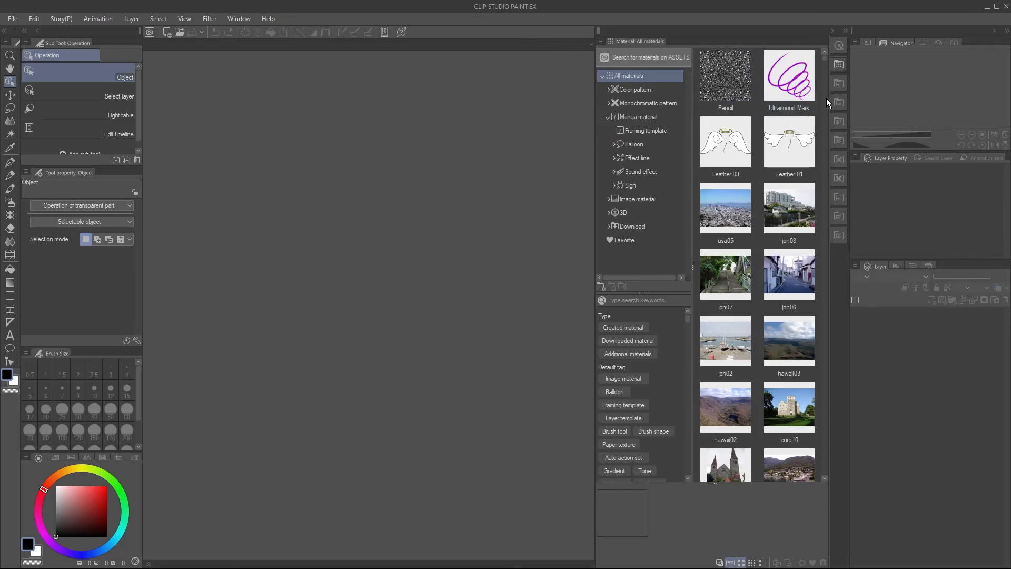
pyautogui.scroll(-15, 826, 98)
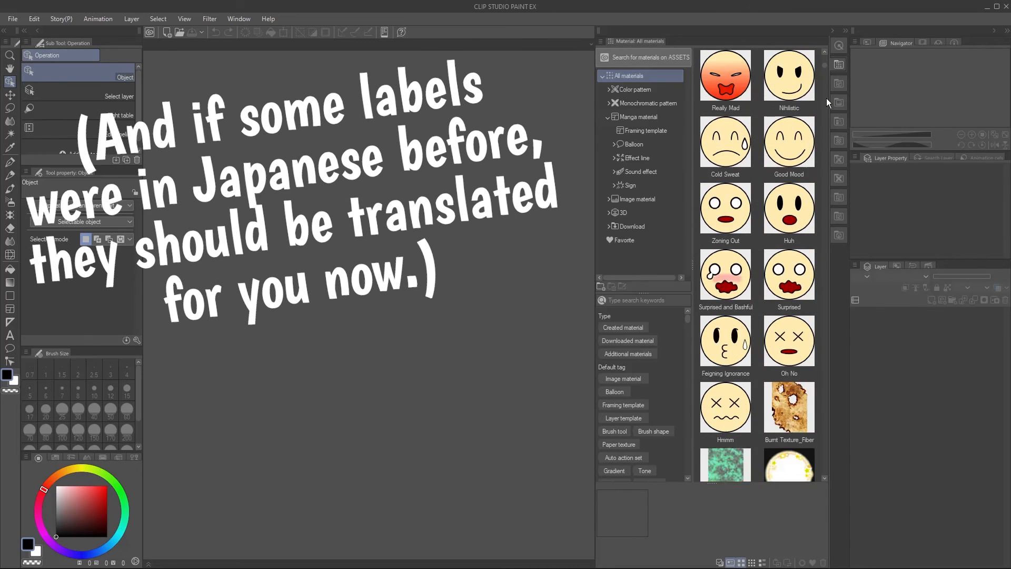
pyautogui.scroll(-10, 826, 98)
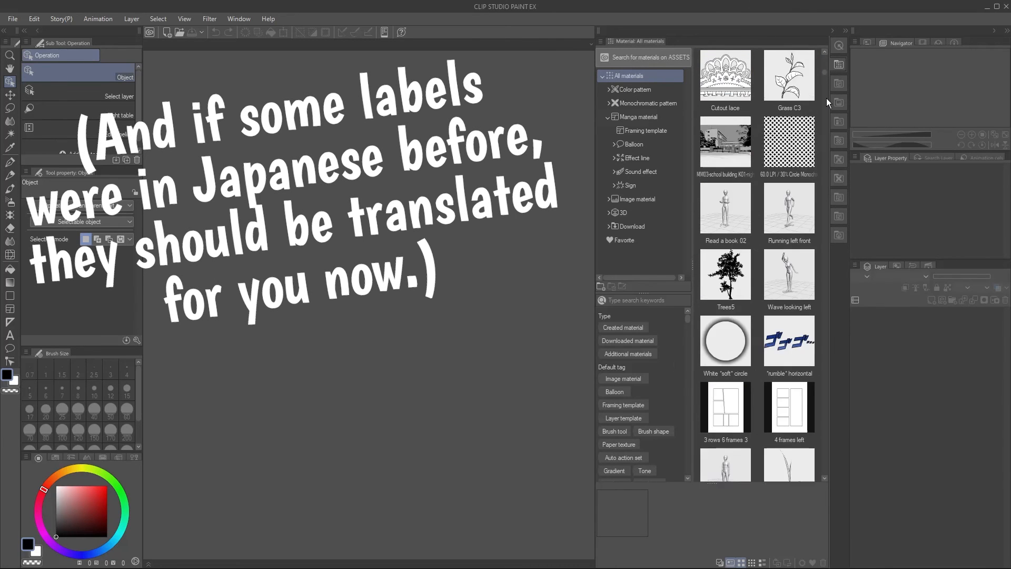
pyautogui.scroll(-10, 826, 98)
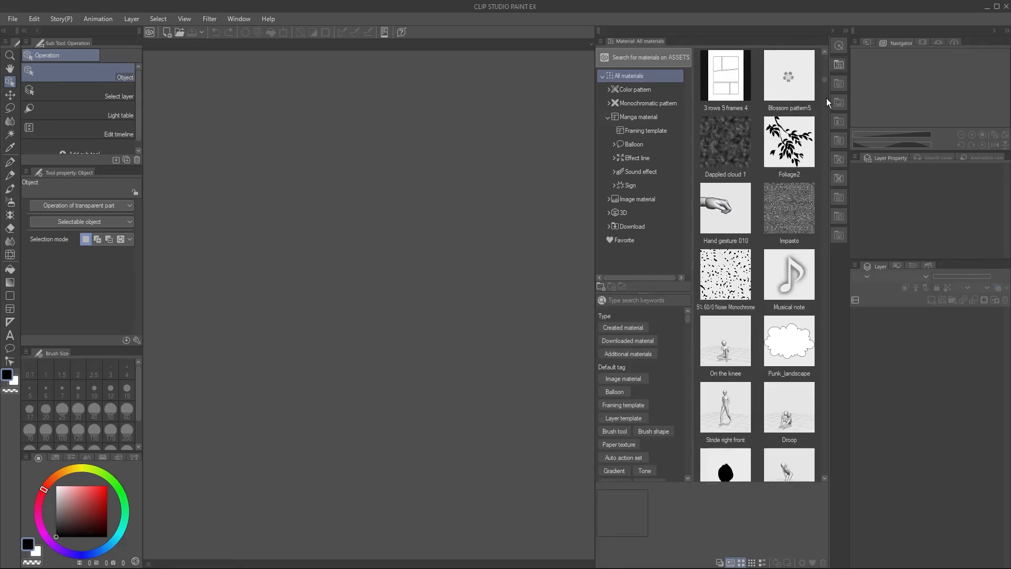